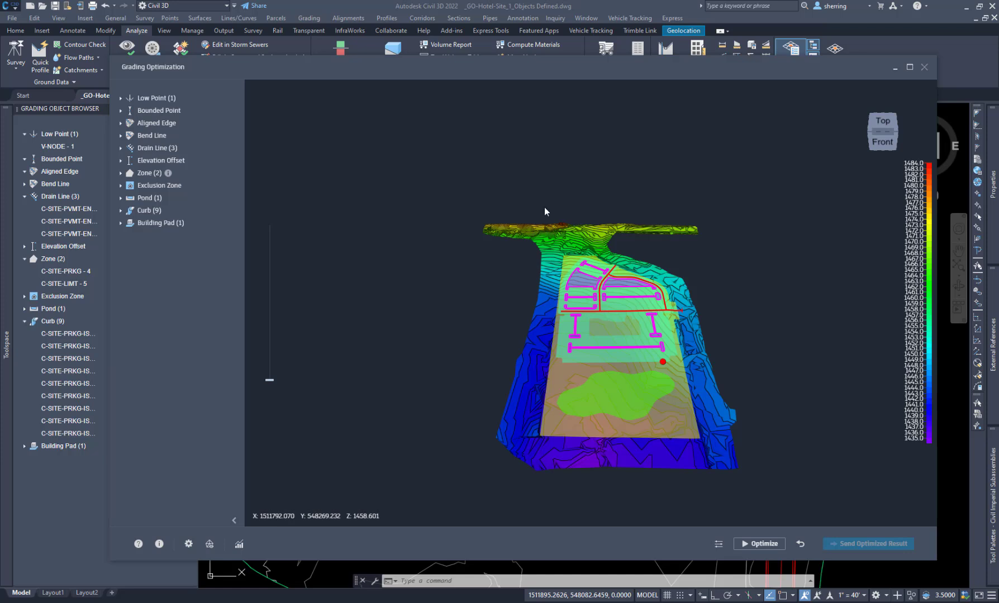
# Review the model preferences for mesh quality, Remove EG Points and customized max triangle size without keeping any changes.
pyautogui.click(189, 545)
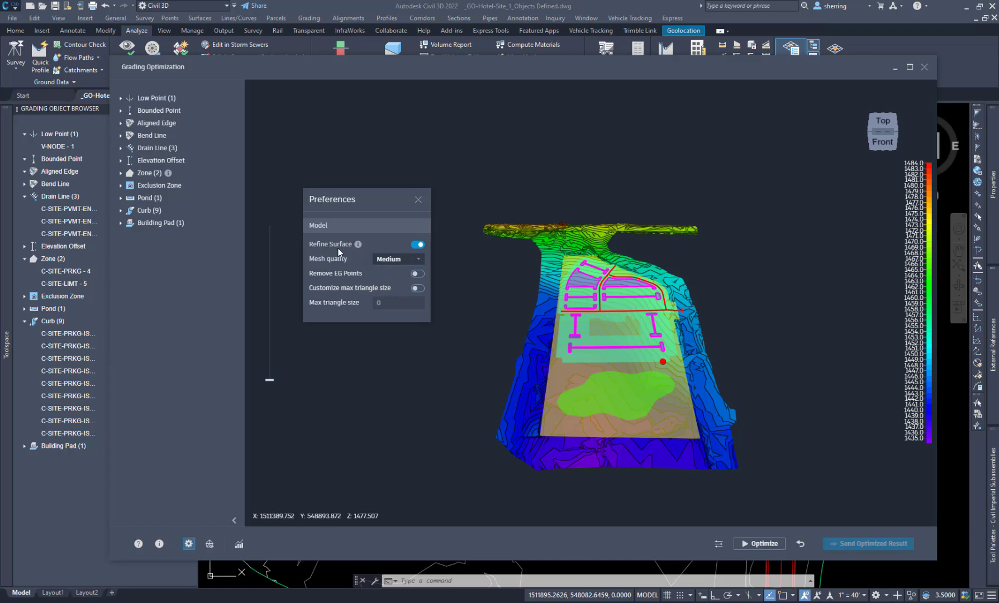
pyautogui.click(397, 259)
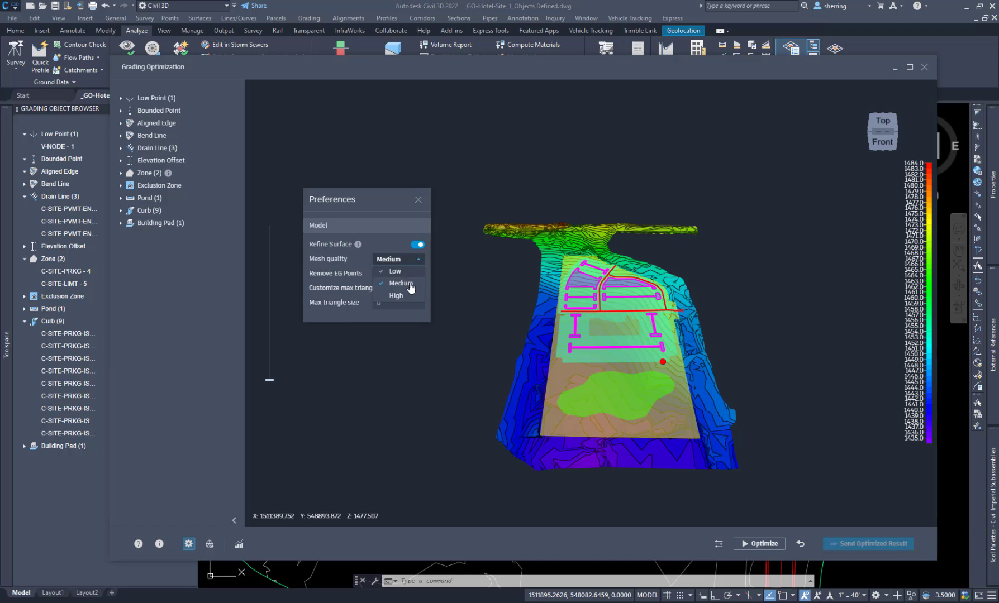
pyautogui.click(352, 274)
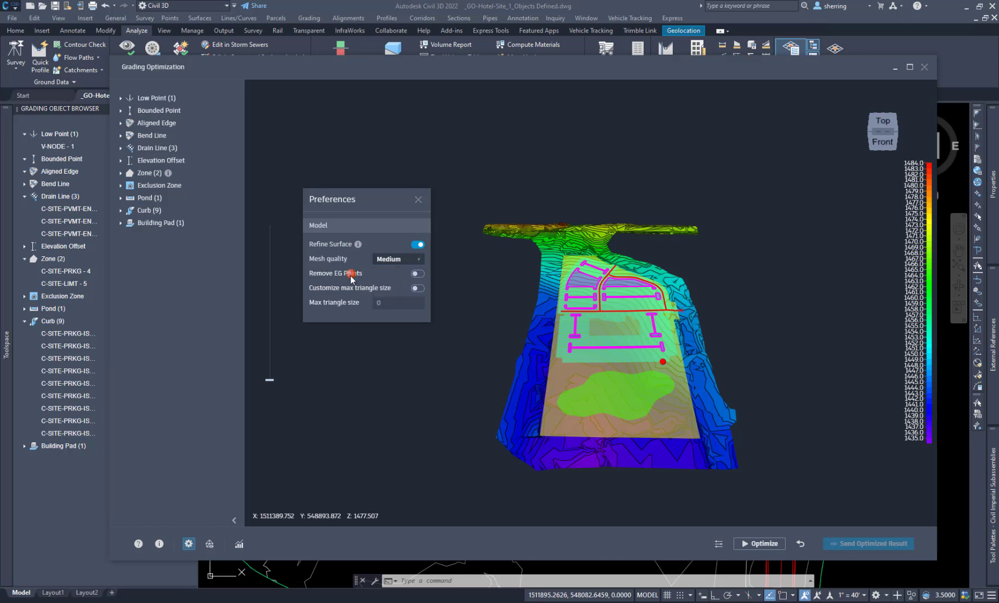
pyautogui.click(417, 275)
pyautogui.click(419, 289)
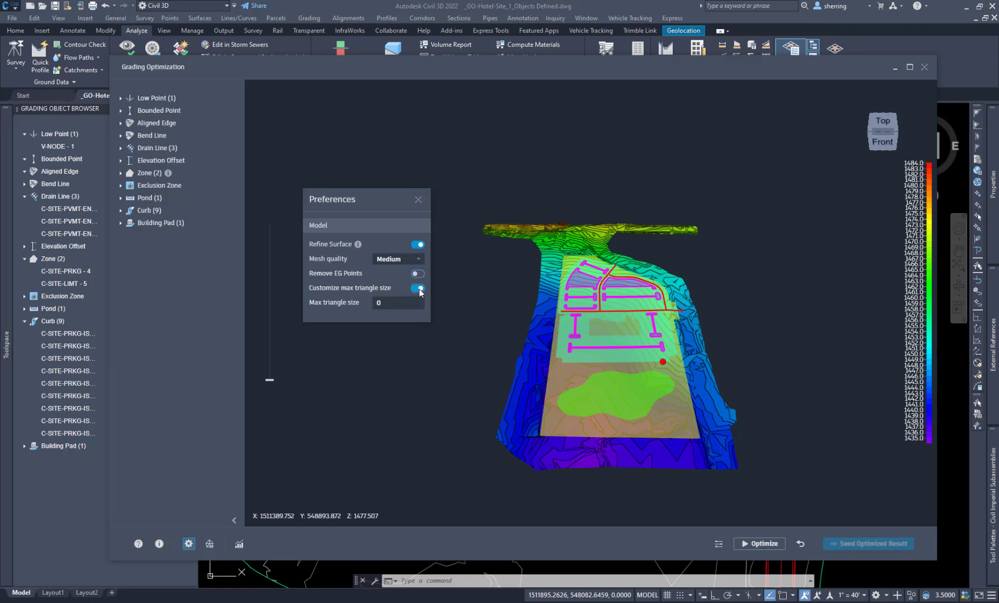
pyautogui.click(387, 304)
pyautogui.click(418, 288)
pyautogui.click(419, 200)
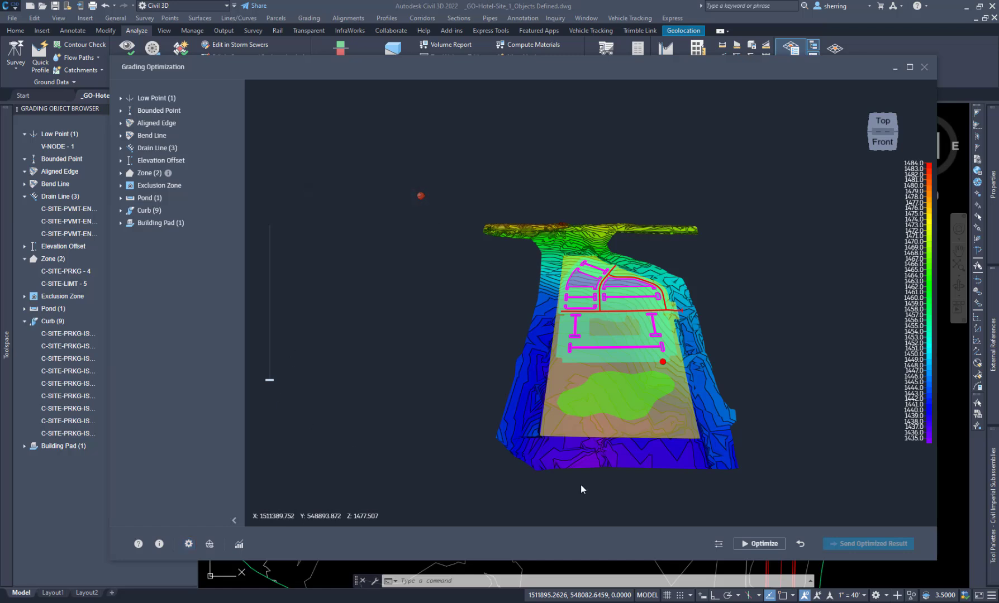
# In the optimization options, set the global minimum drain slope to 1% and the iteration count to 50000.
pyautogui.click(720, 546)
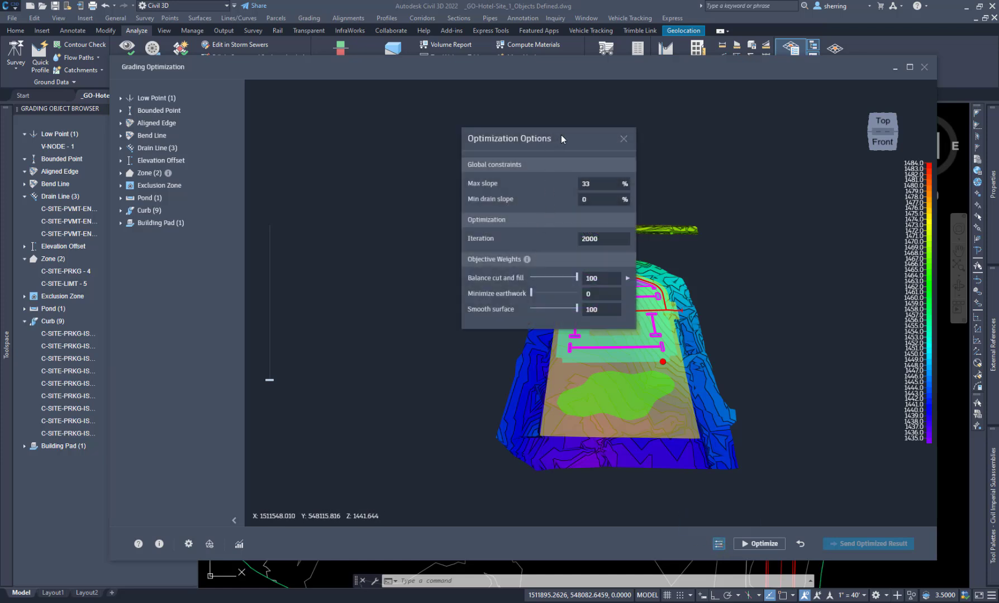
pyautogui.moveTo(561, 135); pyautogui.dragTo(481, 125)
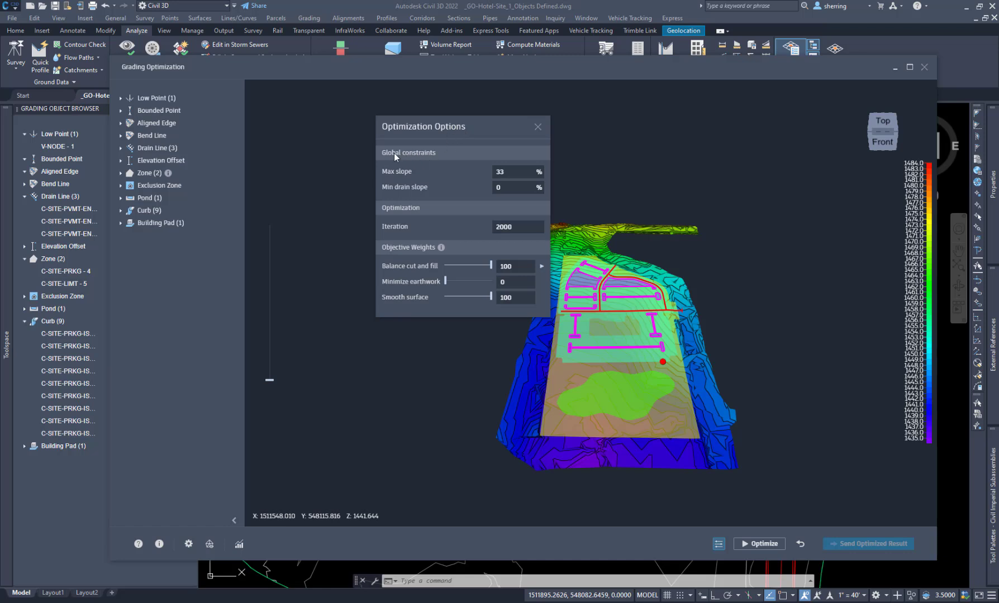
pyautogui.click(512, 172)
pyautogui.click(503, 190)
pyautogui.click(501, 228)
pyautogui.click(492, 232)
# Set the objective weights to 39 for Minimize earthwork and 68 for Smooth surface, and close the optimization options.
pyautogui.moveTo(491, 266); pyautogui.dragTo(458, 301)
pyautogui.moveTo(460, 297); pyautogui.dragTo(477, 297)
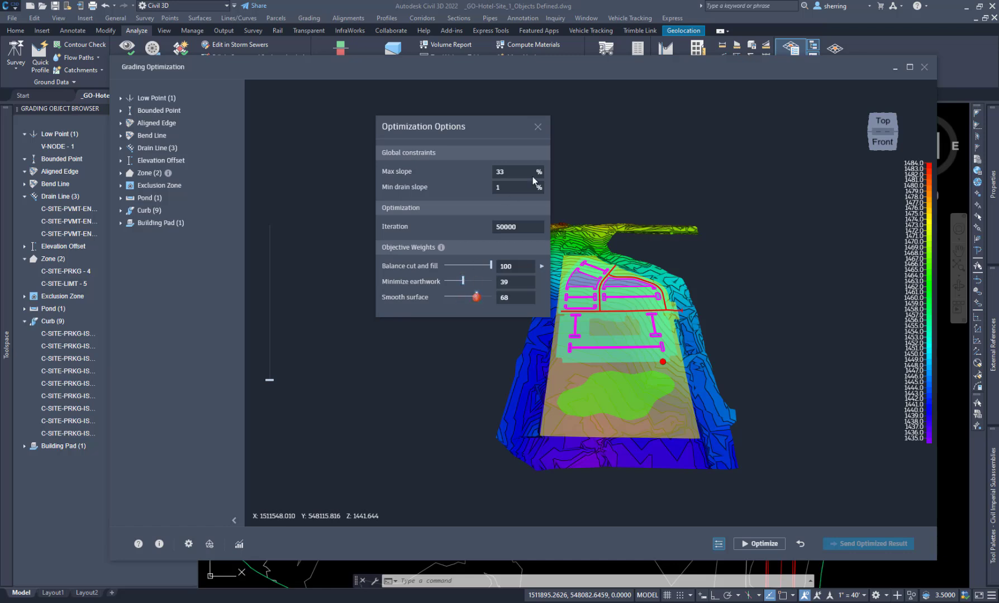
pyautogui.click(538, 128)
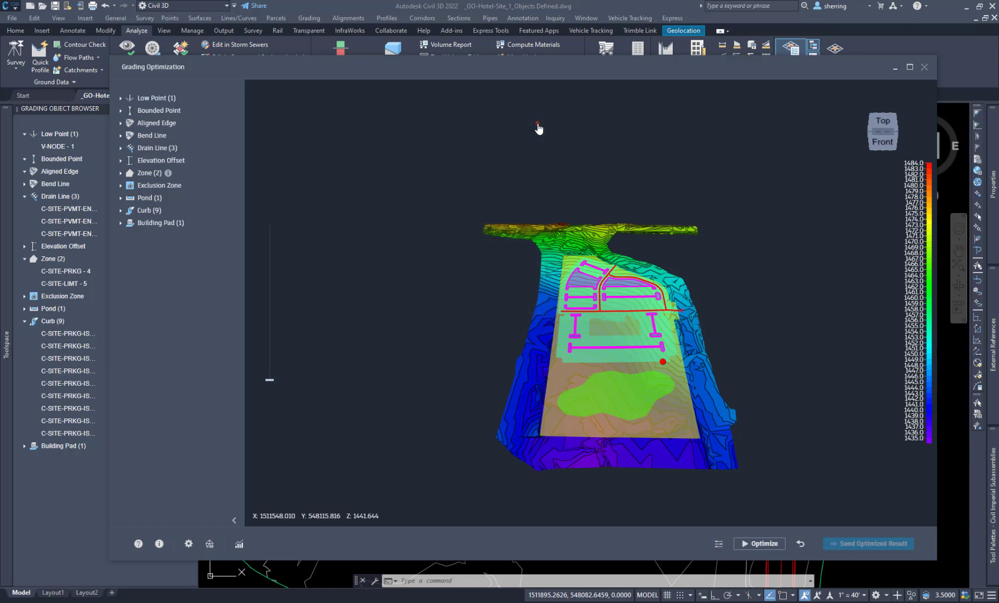
# Display the surface visualization controls and the Convergence Plots, placing the plots clear of the visualization controls.
pyautogui.click(209, 544)
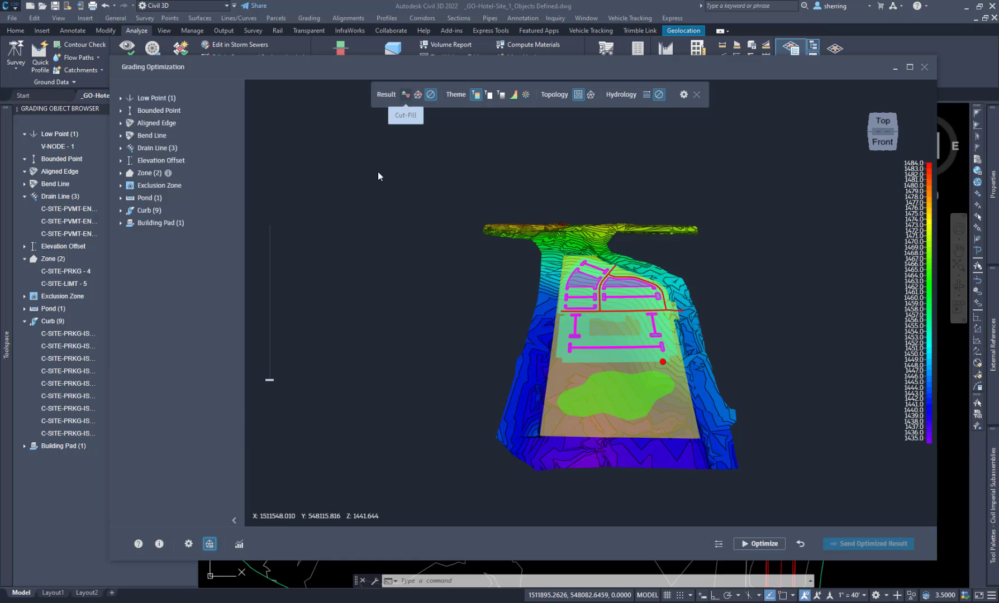
pyautogui.click(239, 544)
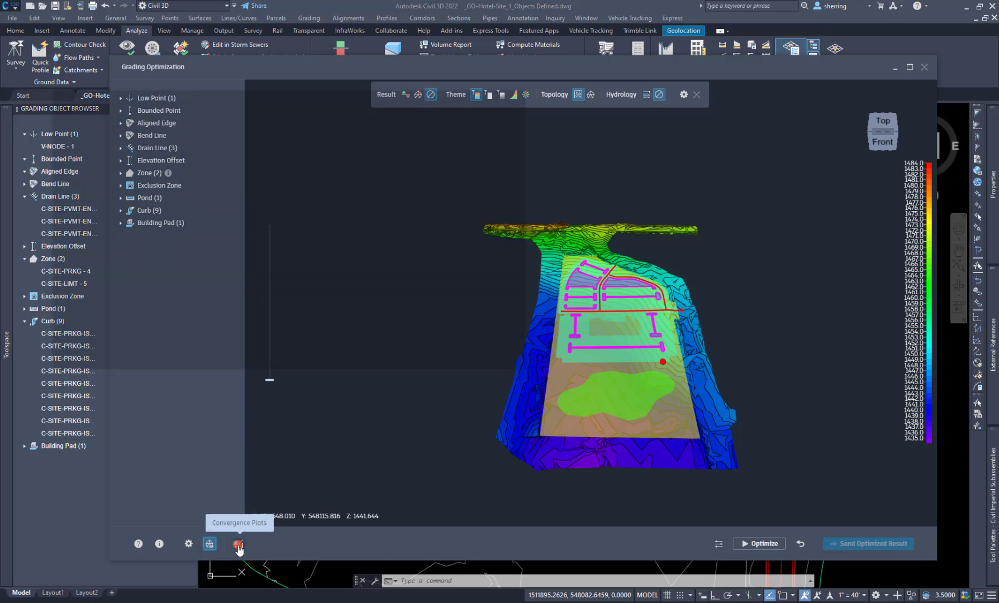
pyautogui.moveTo(261, 99); pyautogui.dragTo(246, 144)
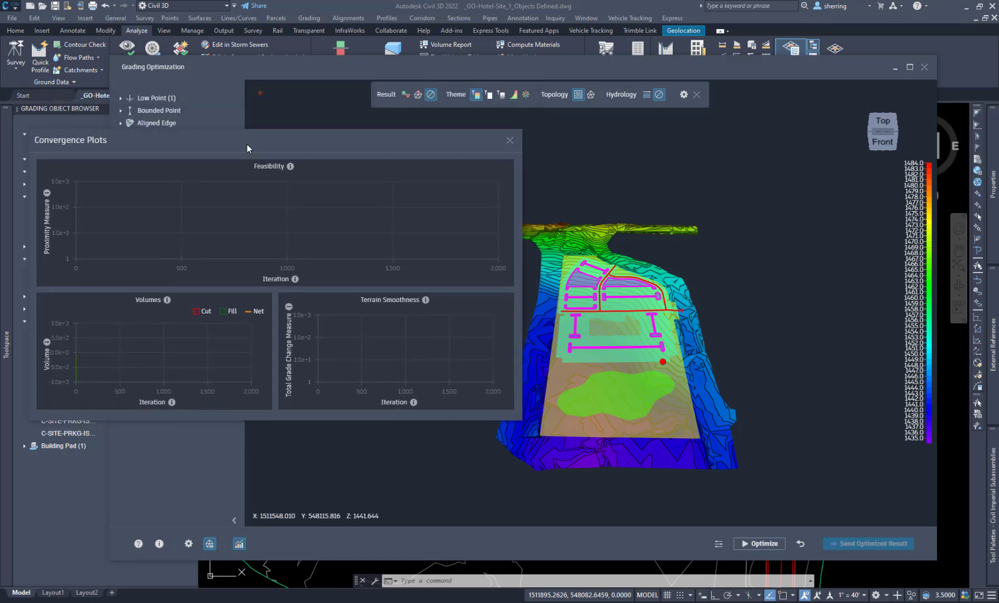
# Preview the Cut-Fill result display on the orbited site model and turn the result display off again.
pyautogui.click(409, 100)
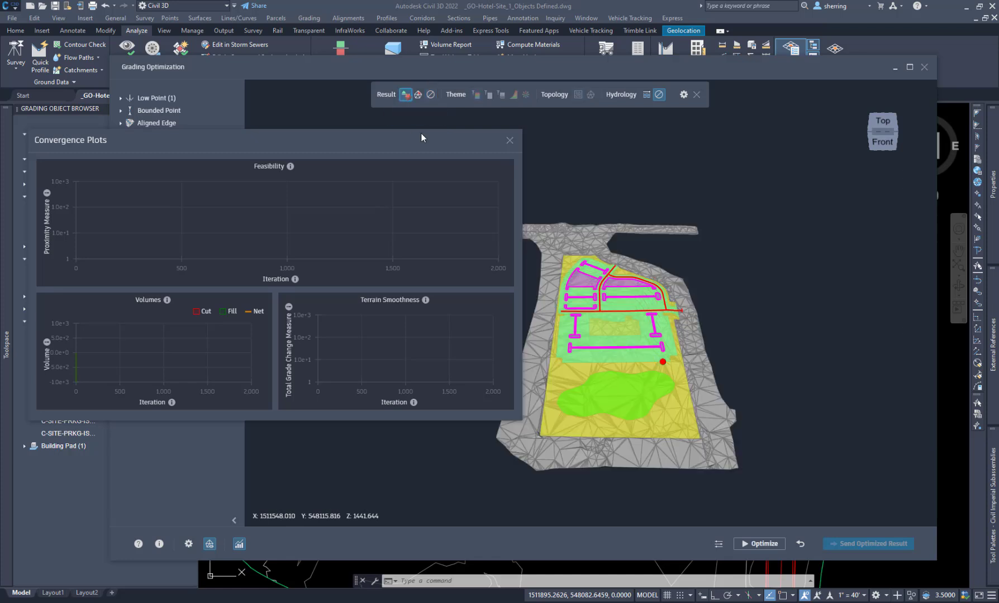
pyautogui.moveTo(598, 310); pyautogui.dragTo(585, 230)
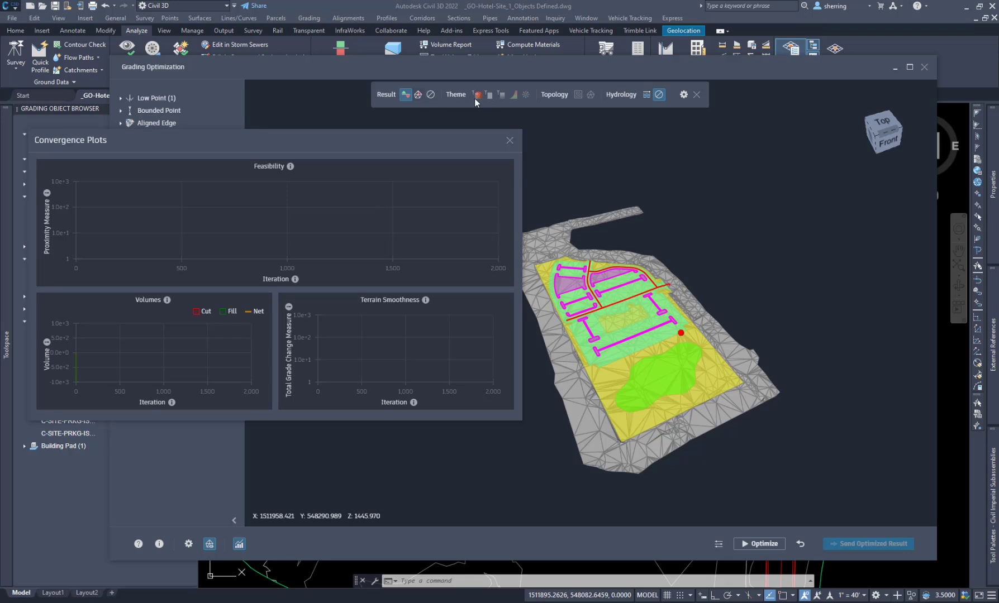
pyautogui.click(431, 95)
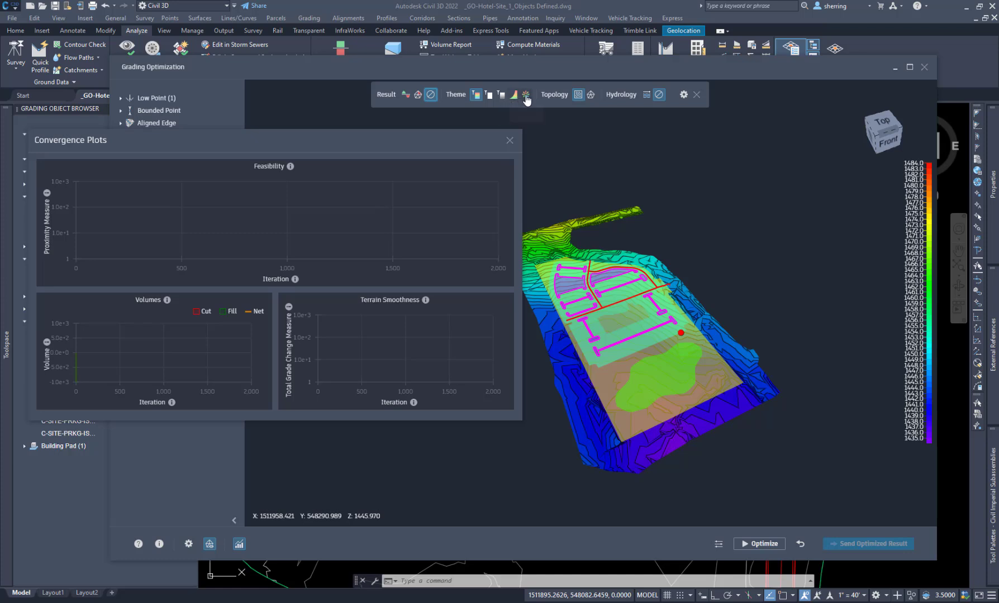
# Change the surface topology display to triangles and turn on the hydrology flow display.
pyautogui.click(591, 95)
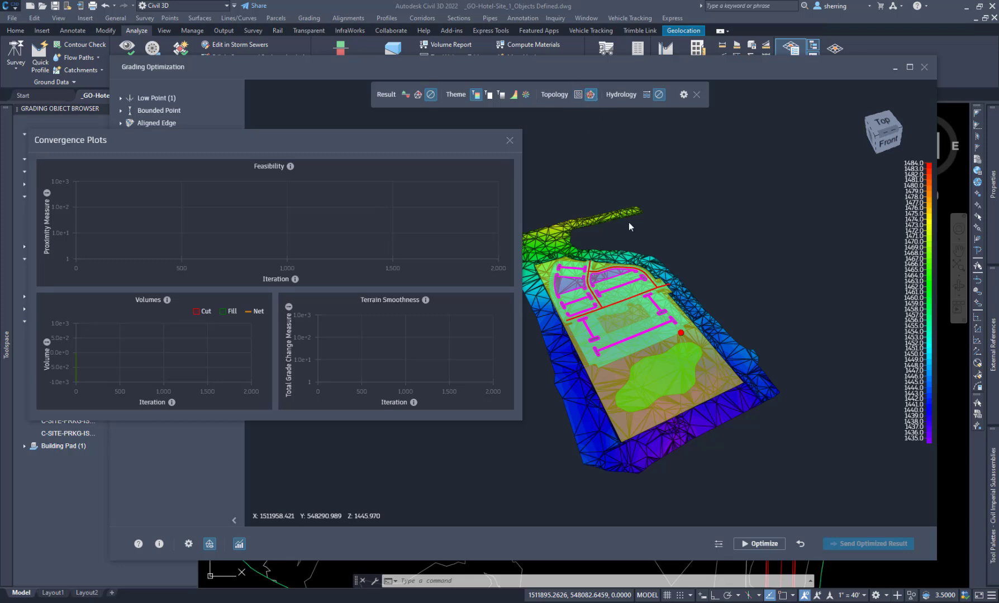
pyautogui.moveTo(589, 393)
pyautogui.mouseDown()
pyautogui.moveTo(598, 389)
pyautogui.moveTo(588, 390)
pyautogui.mouseUp()
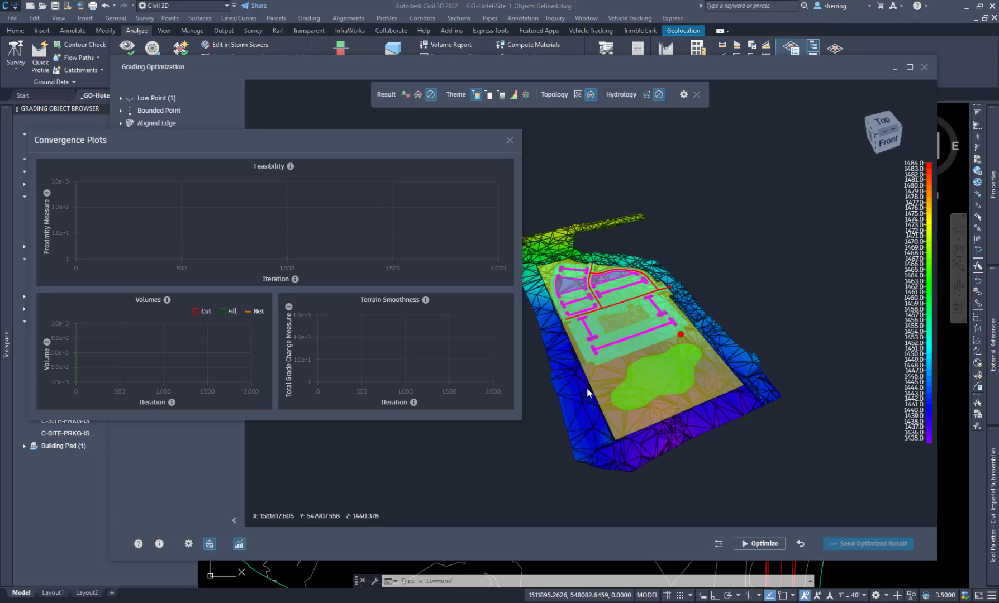
pyautogui.click(646, 95)
# Examine the surface flow arrows up close around the building pad, parking lot and drain lines.
pyautogui.scroll(3, 625, 372)
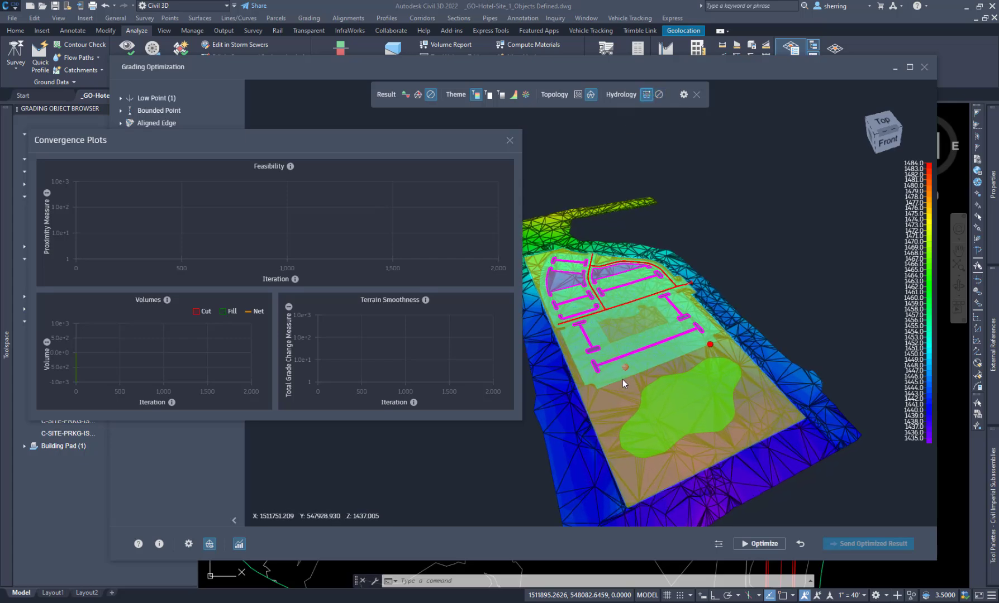
pyautogui.scroll(3, 622, 379)
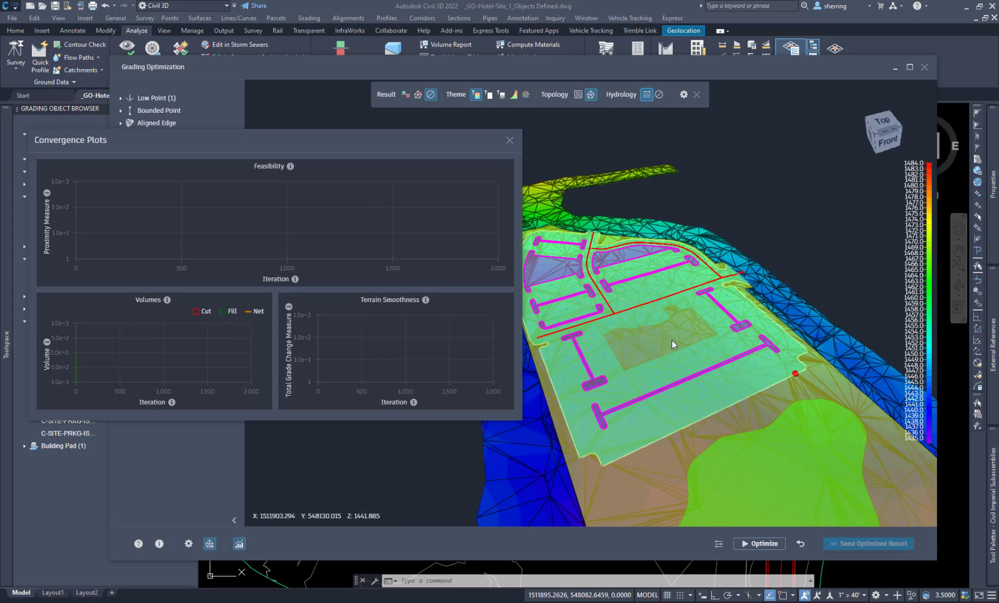
pyautogui.moveTo(670, 328); pyautogui.dragTo(652, 360)
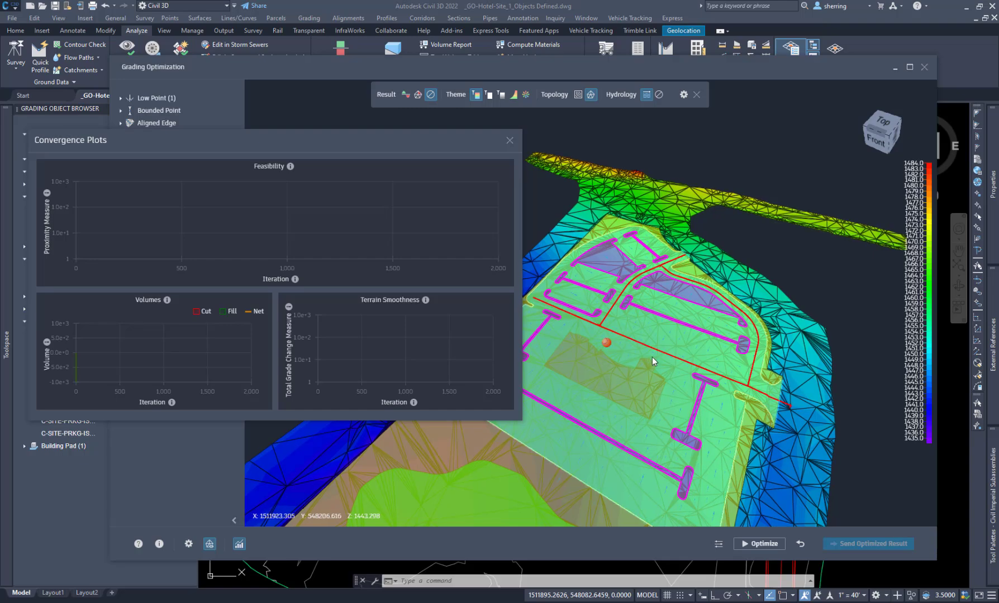
pyautogui.scroll(5, 653, 361)
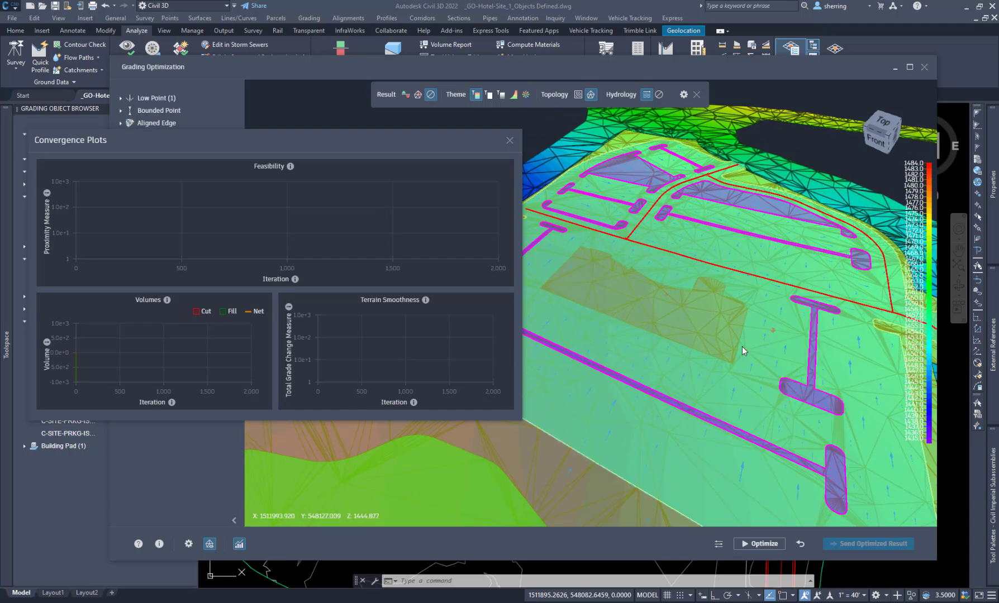
pyautogui.scroll(2, 742, 351)
pyautogui.scroll(-6, 692, 302)
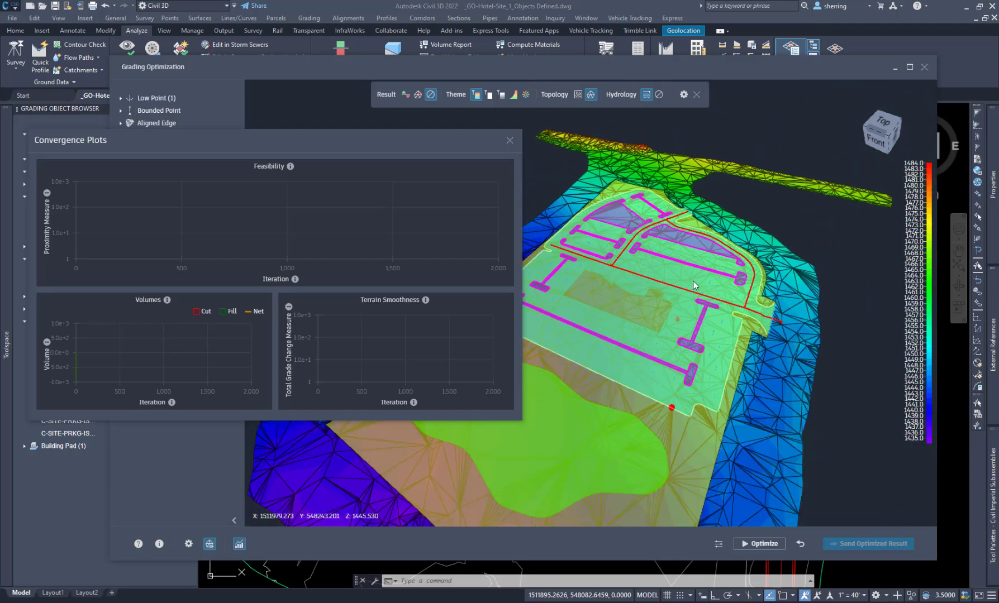
pyautogui.scroll(3, 698, 245)
pyautogui.scroll(5, 698, 244)
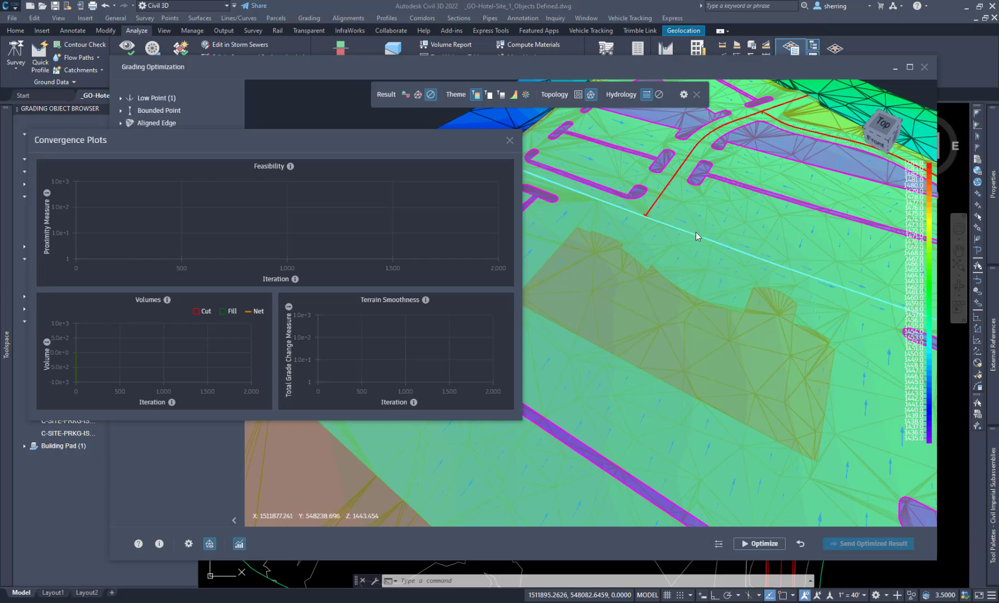
pyautogui.scroll(-6, 653, 263)
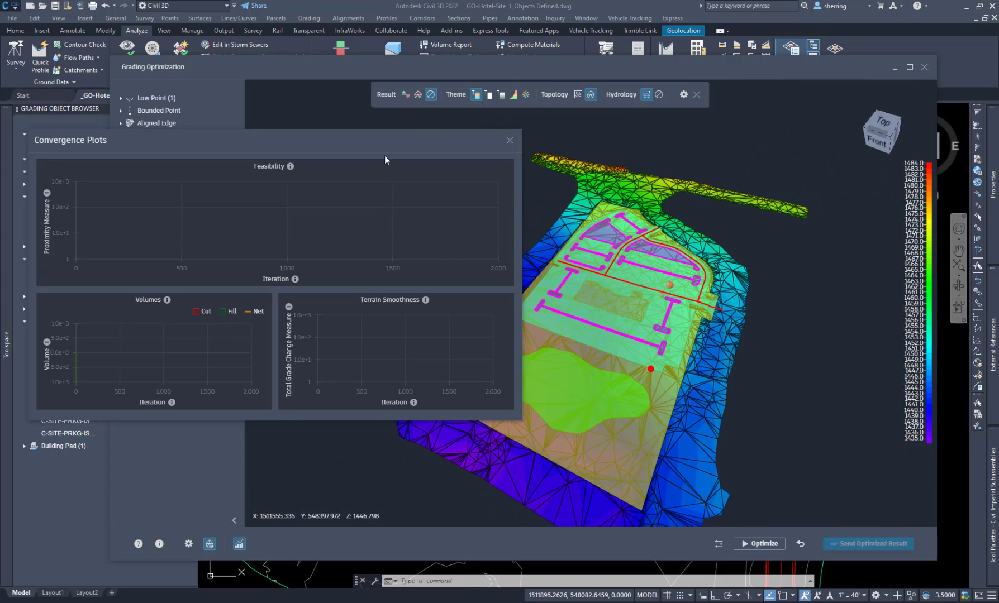
# Close the Convergence Plots and apply a moderate vertical exaggeration to the site surface.
pyautogui.moveTo(377, 138); pyautogui.dragTo(358, 43)
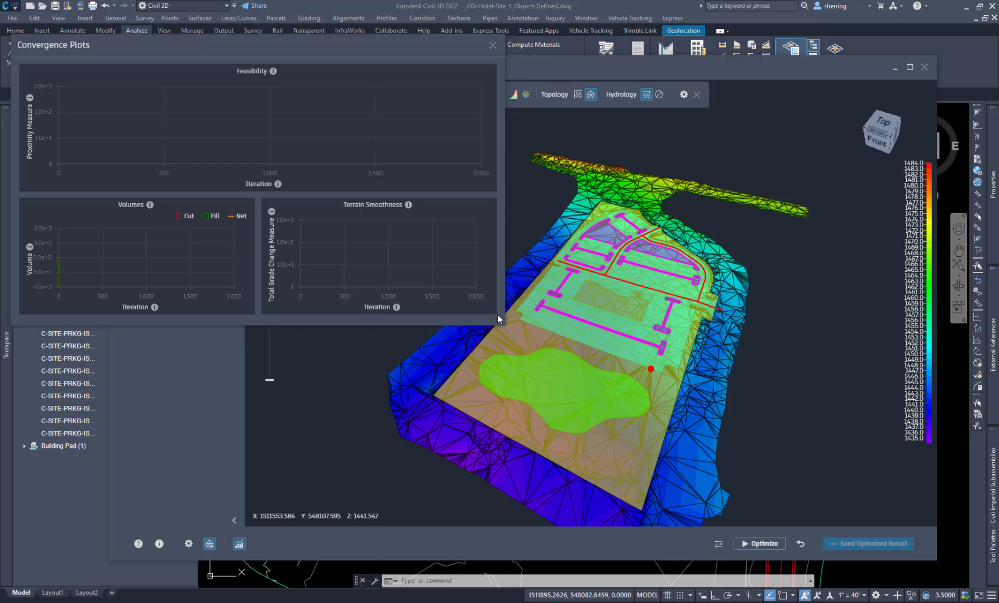
pyautogui.click(492, 45)
pyautogui.moveTo(269, 380); pyautogui.dragTo(274, 306)
pyautogui.moveTo(561, 405); pyautogui.dragTo(602, 367)
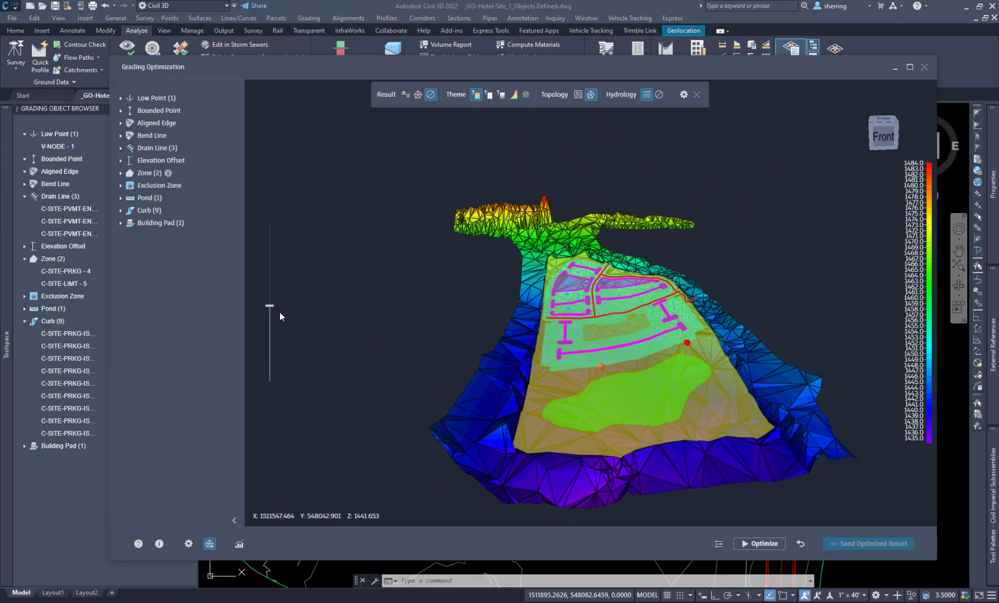
pyautogui.moveTo(269, 306); pyautogui.dragTo(270, 346)
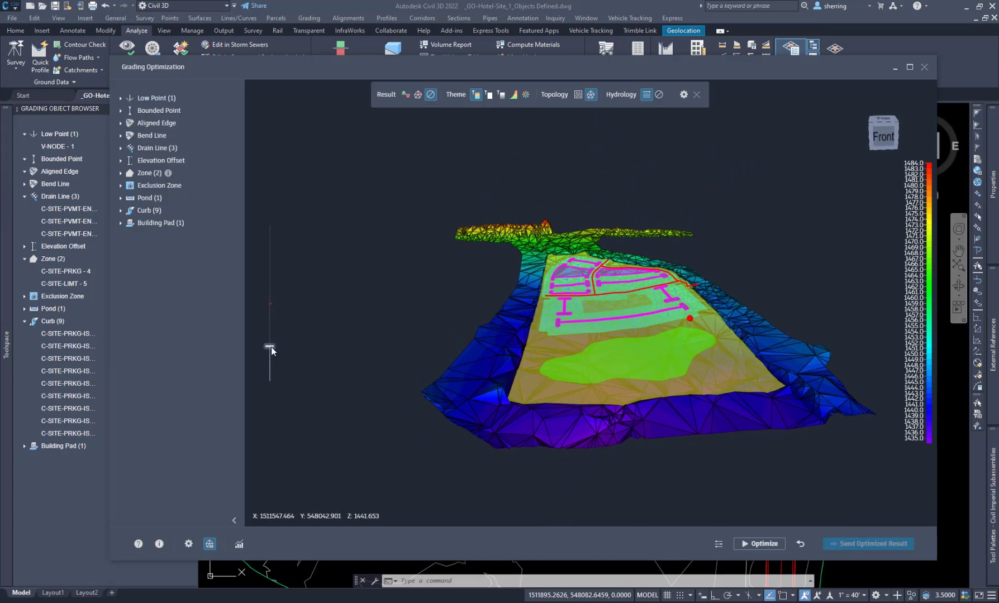